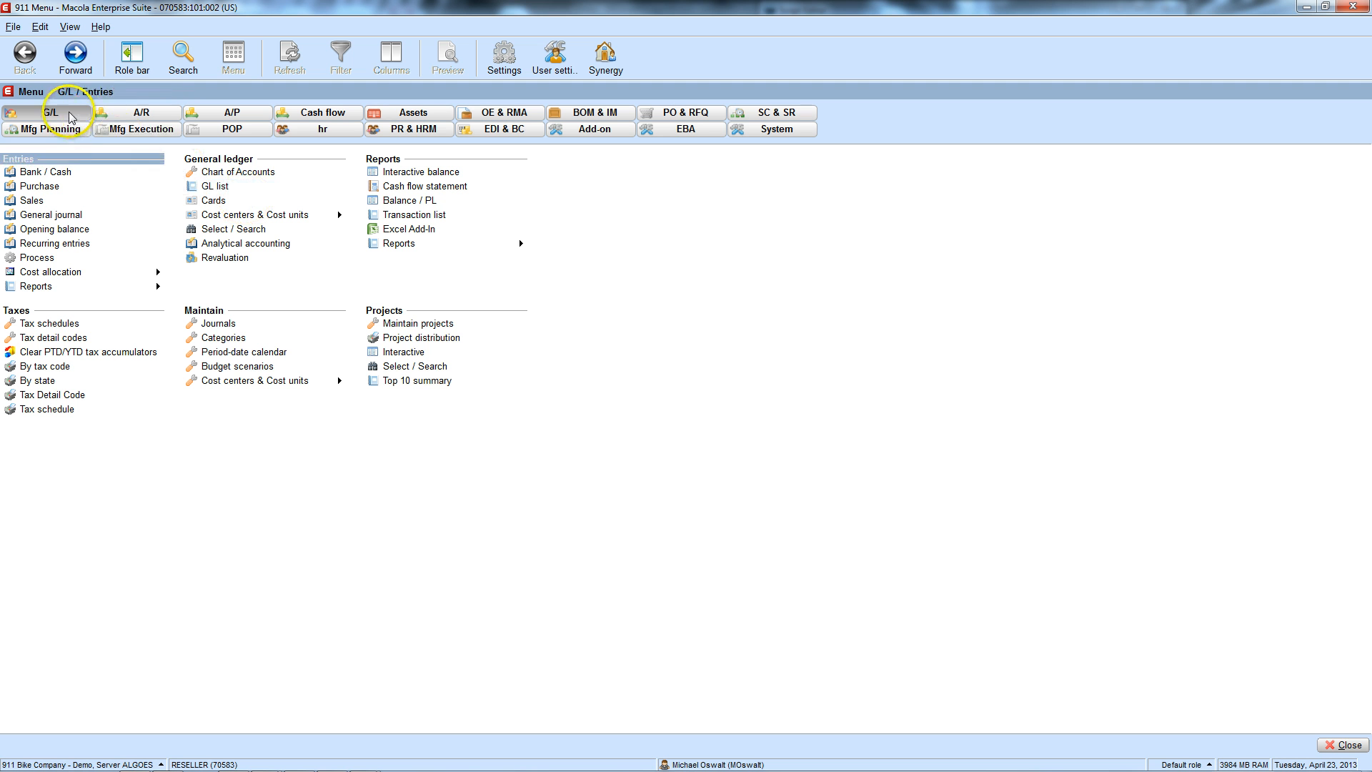
- Open the general ledger's Interactive balance report and choose the Trial balance layout
{"action": "left_click", "coordinate": [71, 116]}
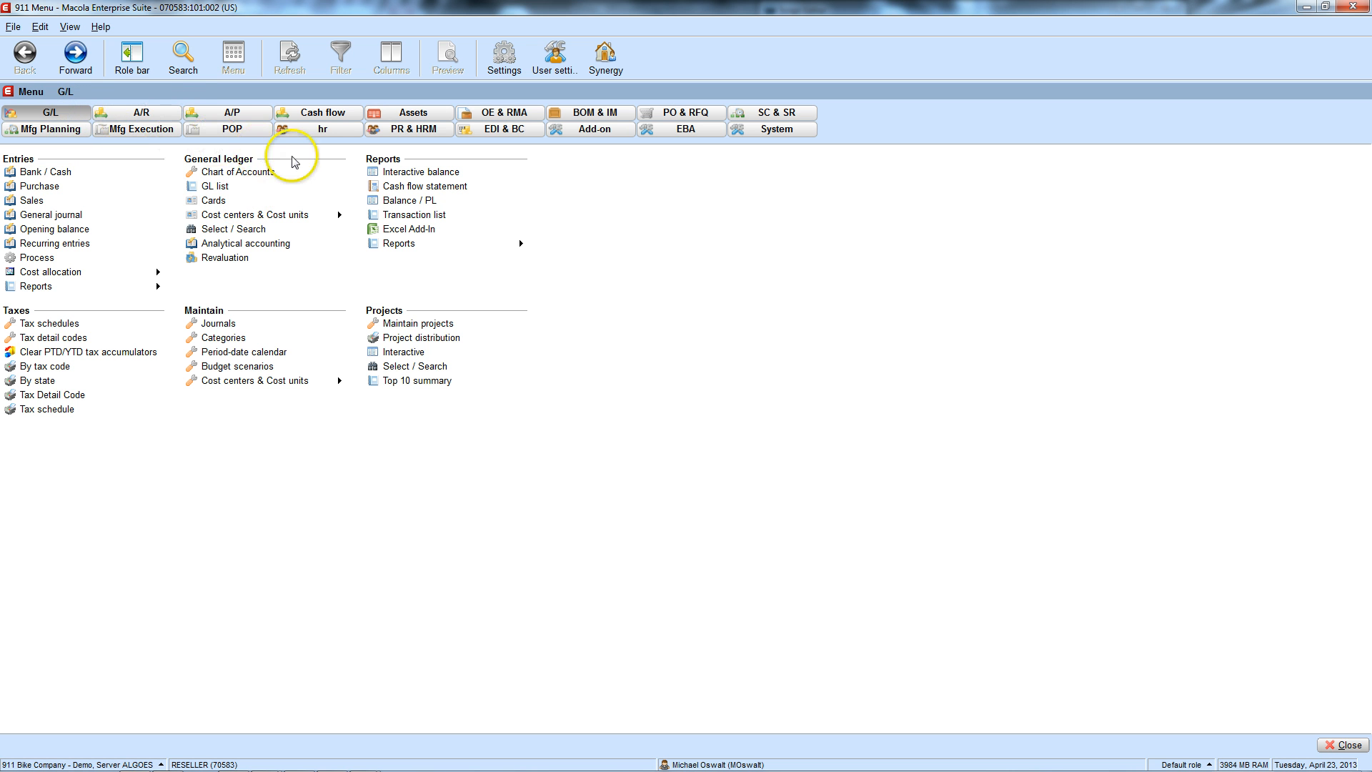
{"action": "left_click", "coordinate": [410, 175]}
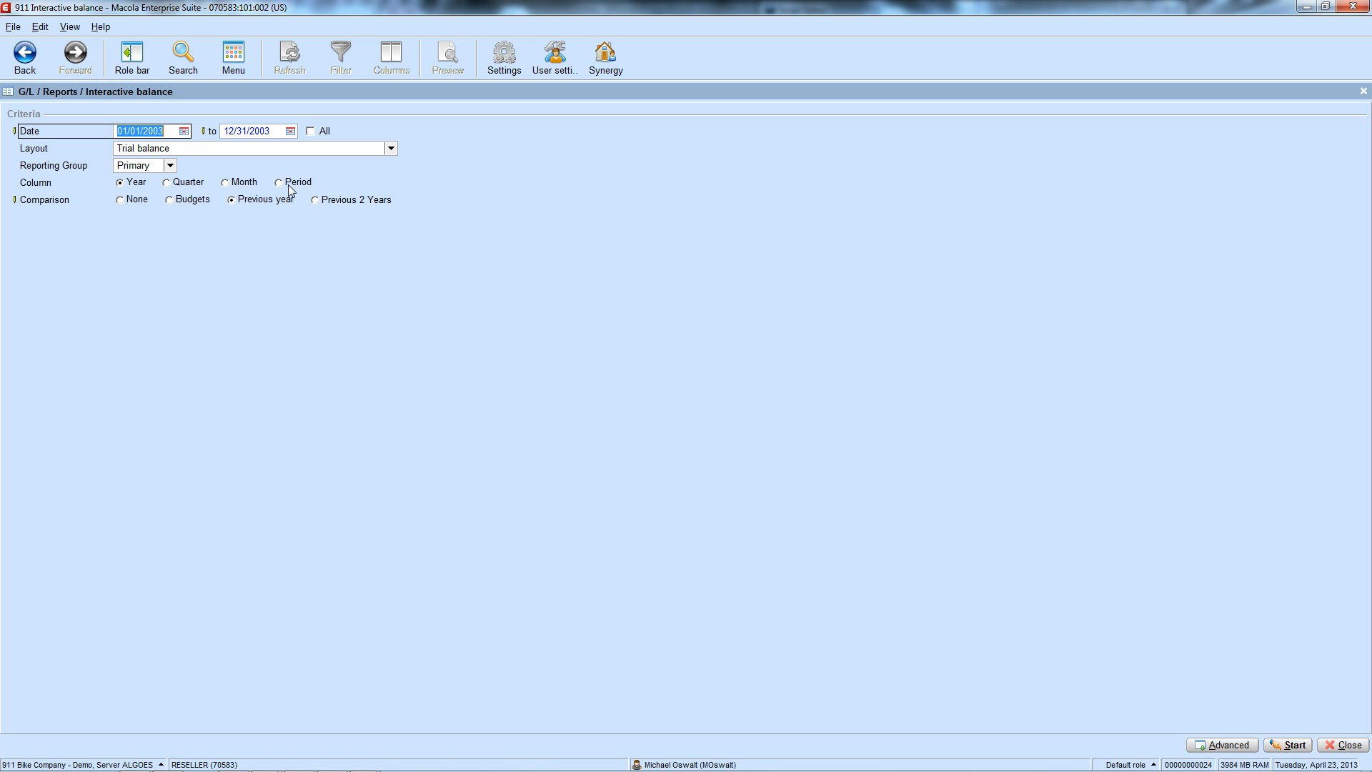
{"action": "left_click", "coordinate": [191, 148]}
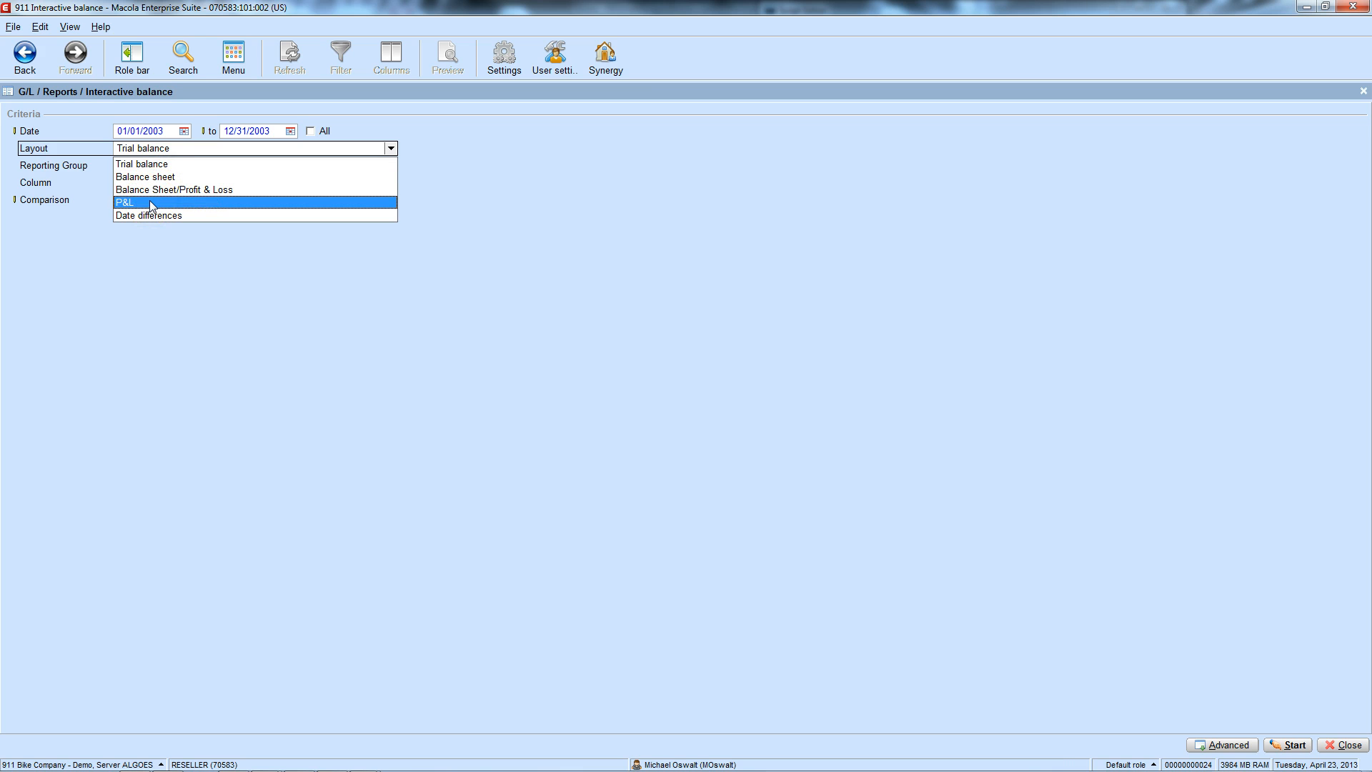
{"action": "left_click", "coordinate": [159, 165]}
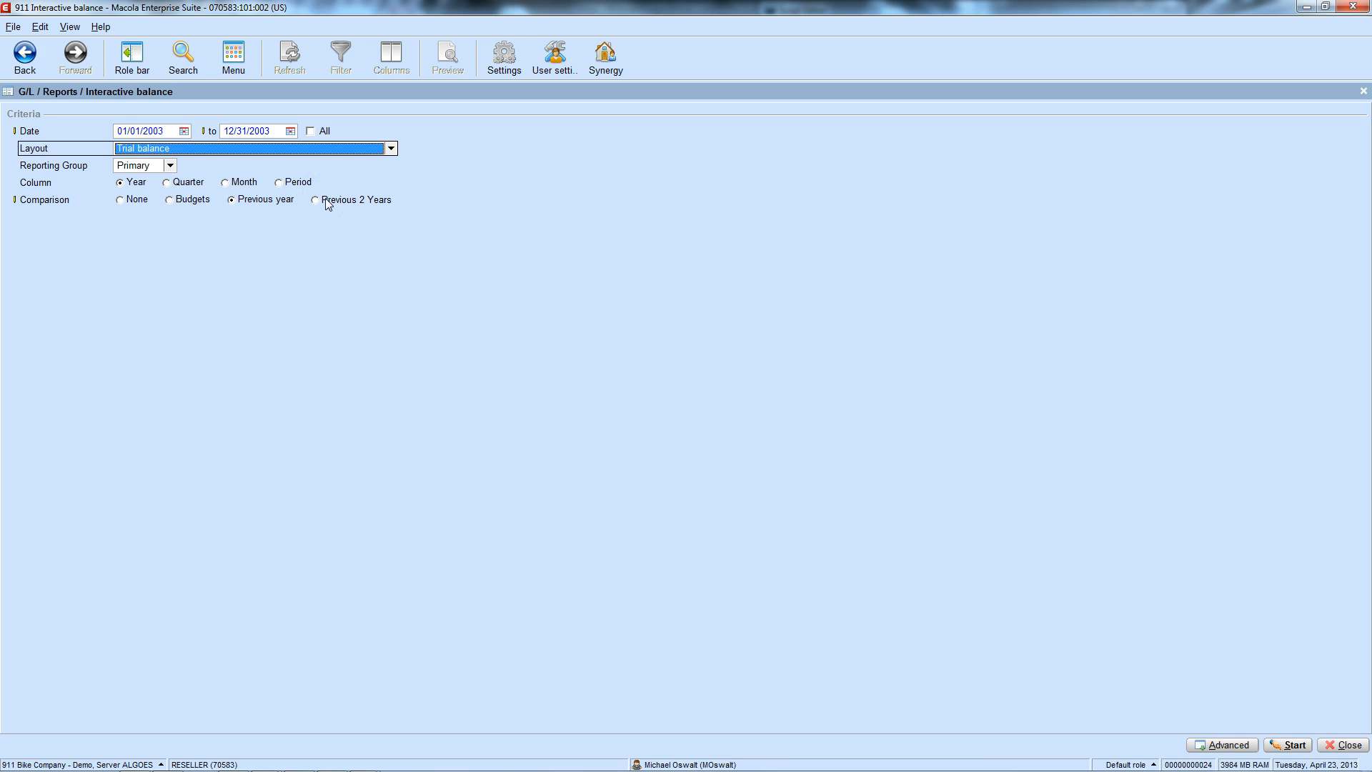
- Expand the advanced criteria and examine the additional filters, such as customer, item, cost center and resource, along with the display options
{"action": "left_click", "coordinate": [1202, 745]}
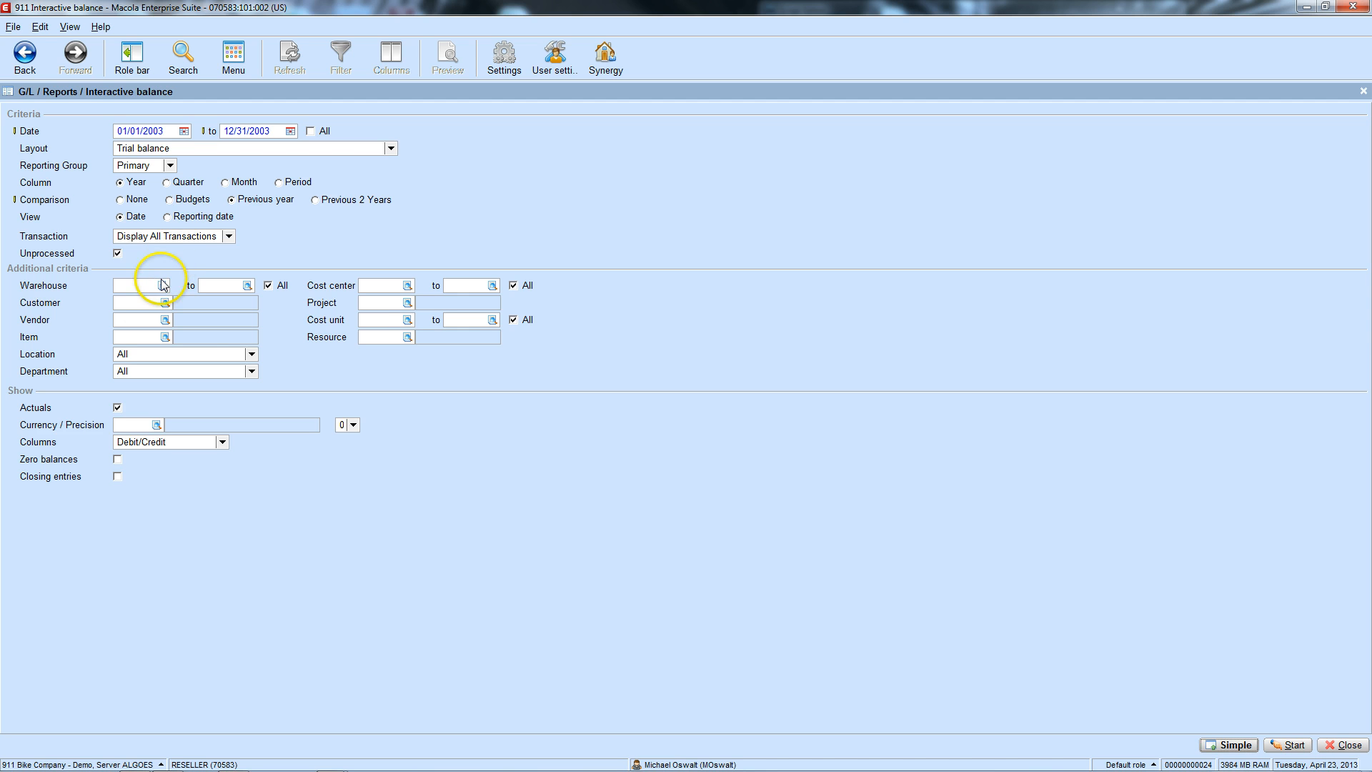
{"action": "left_click", "coordinate": [143, 302]}
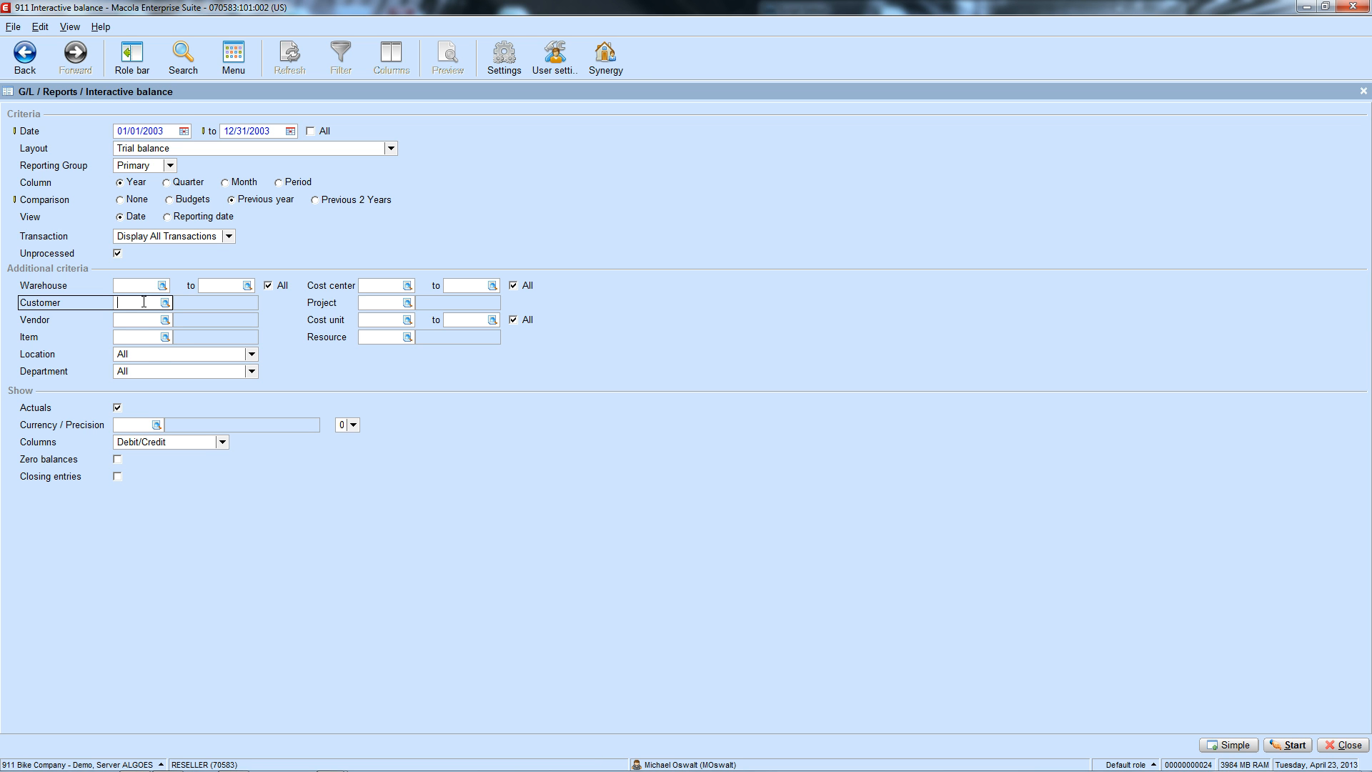
{"action": "left_click", "coordinate": [139, 336]}
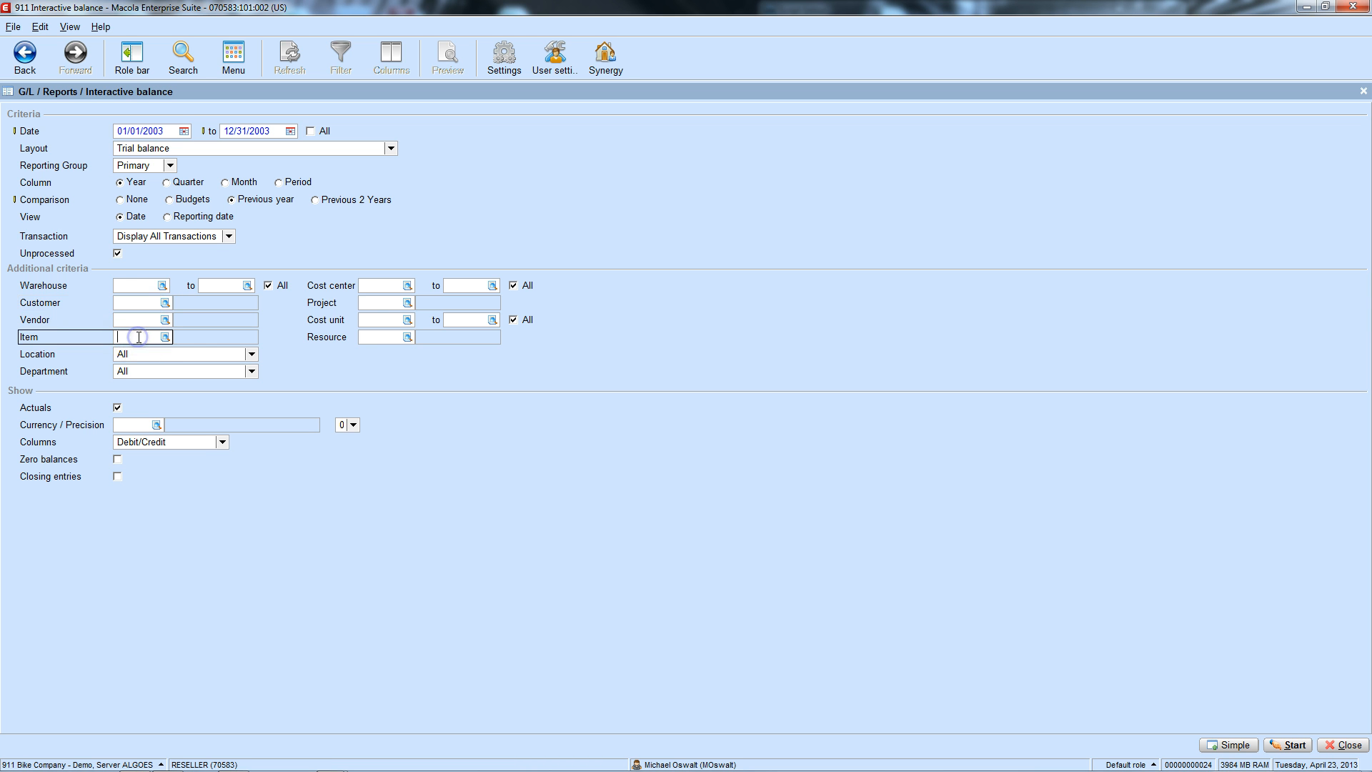
{"action": "left_click", "coordinate": [368, 285]}
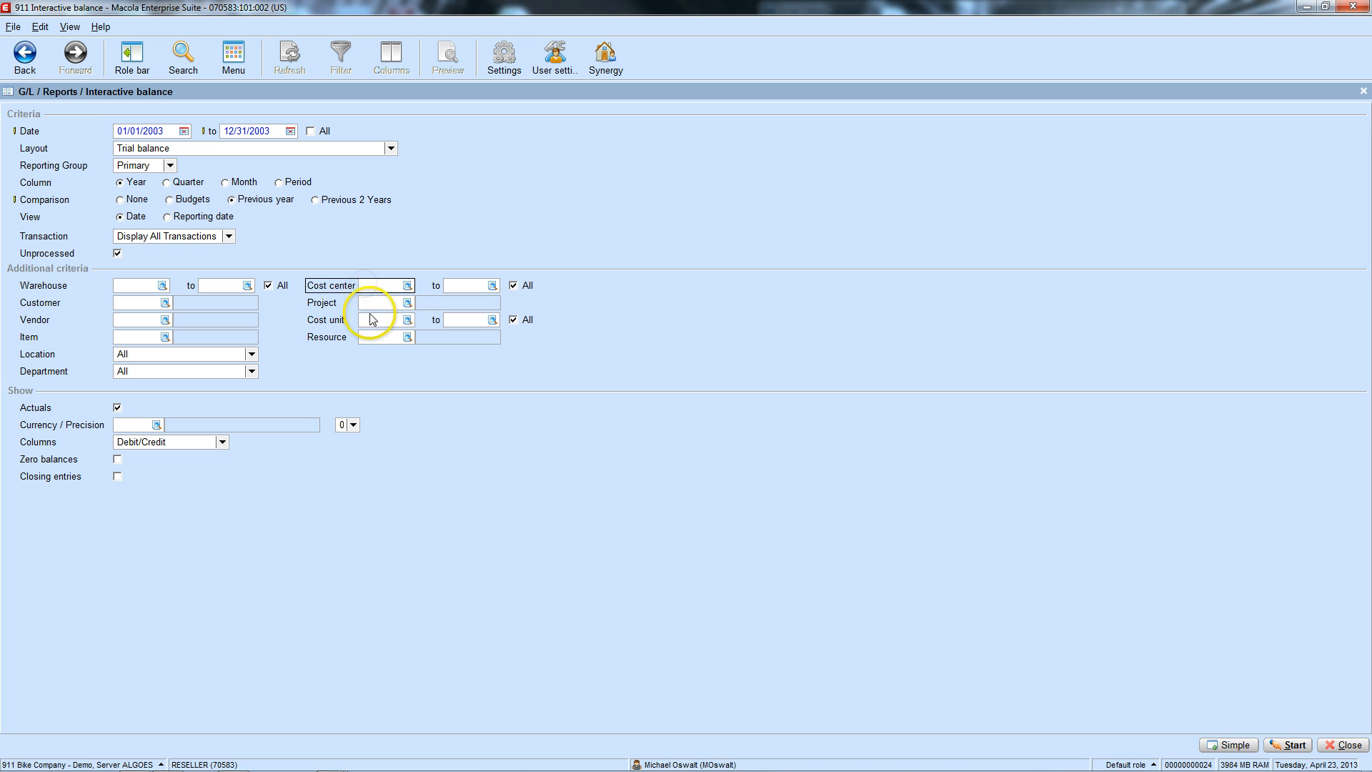
{"action": "left_click", "coordinate": [371, 301]}
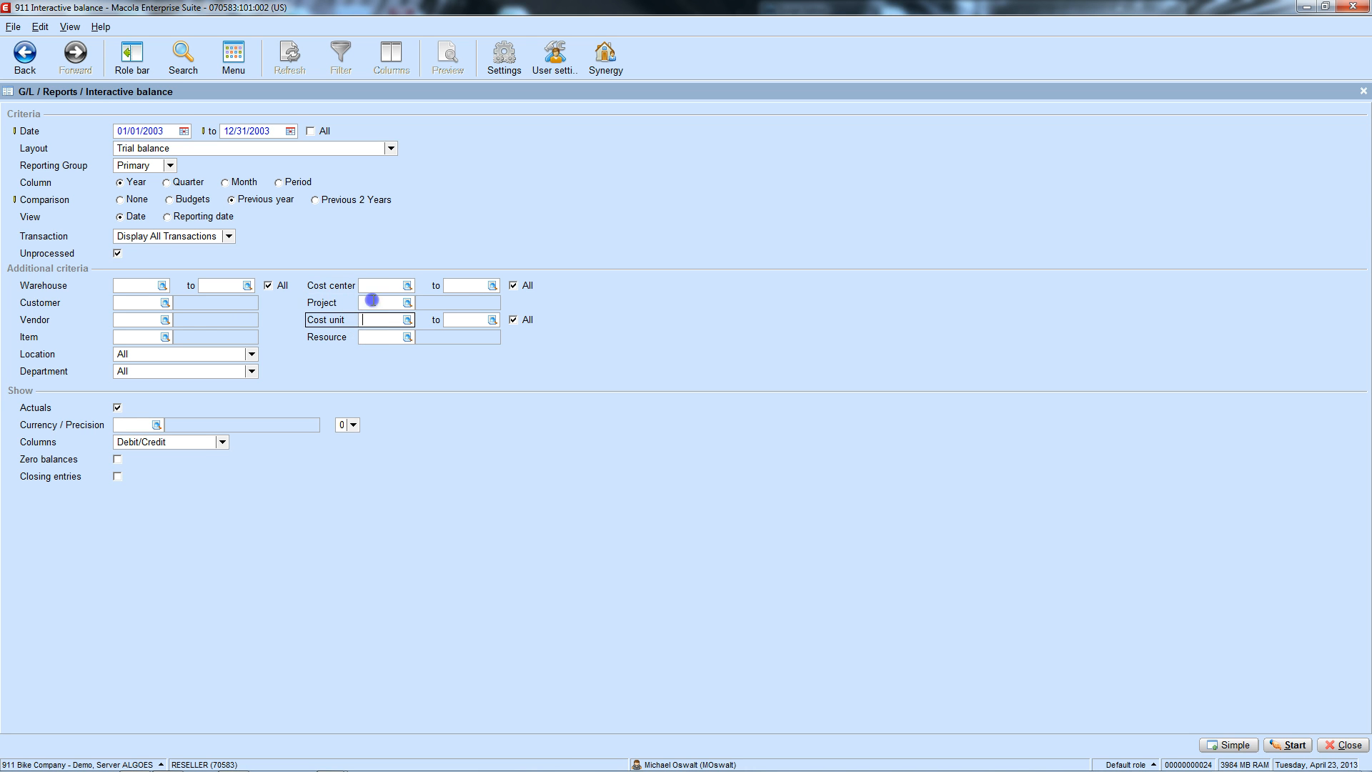
{"action": "left_click", "coordinate": [371, 336]}
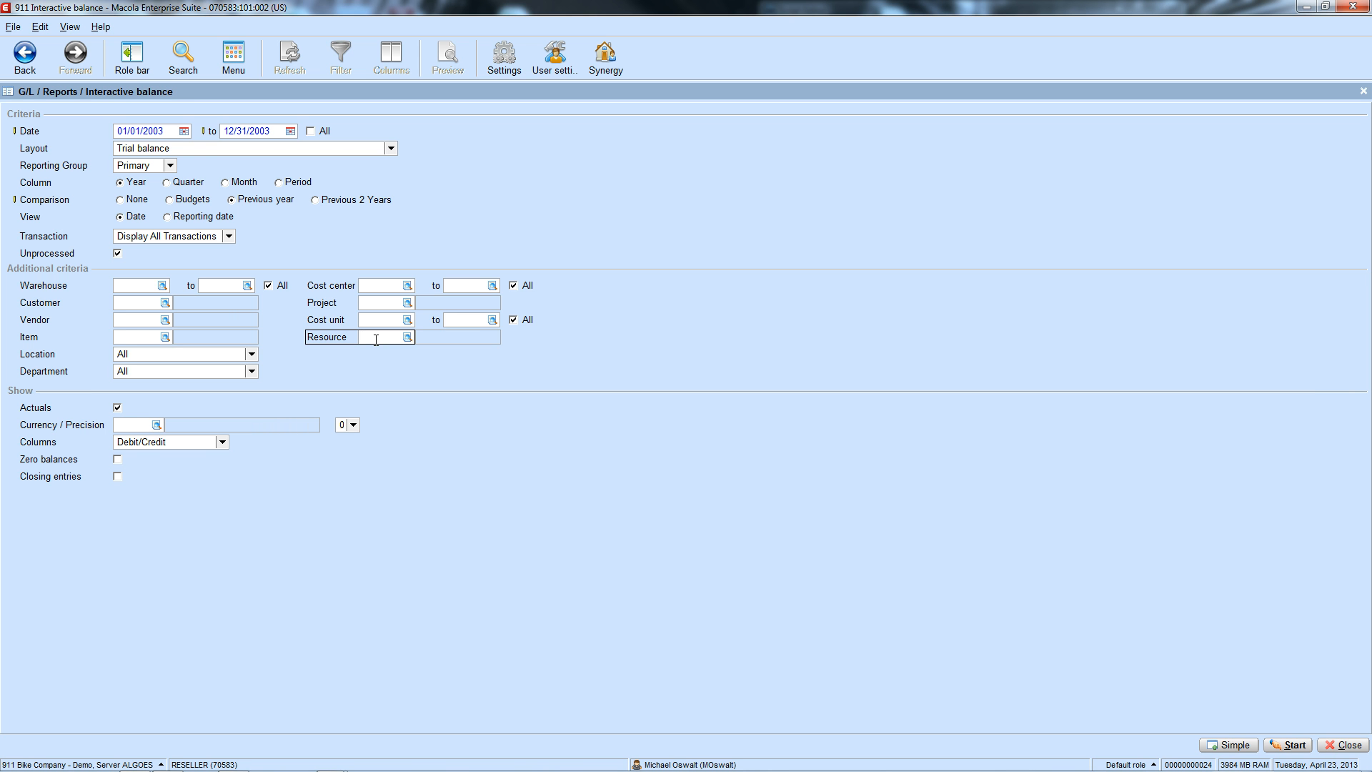
{"action": "left_click", "coordinate": [375, 340]}
{"action": "left_click", "coordinate": [346, 425]}
{"action": "left_click", "coordinate": [344, 423]}
{"action": "left_click", "coordinate": [117, 478]}
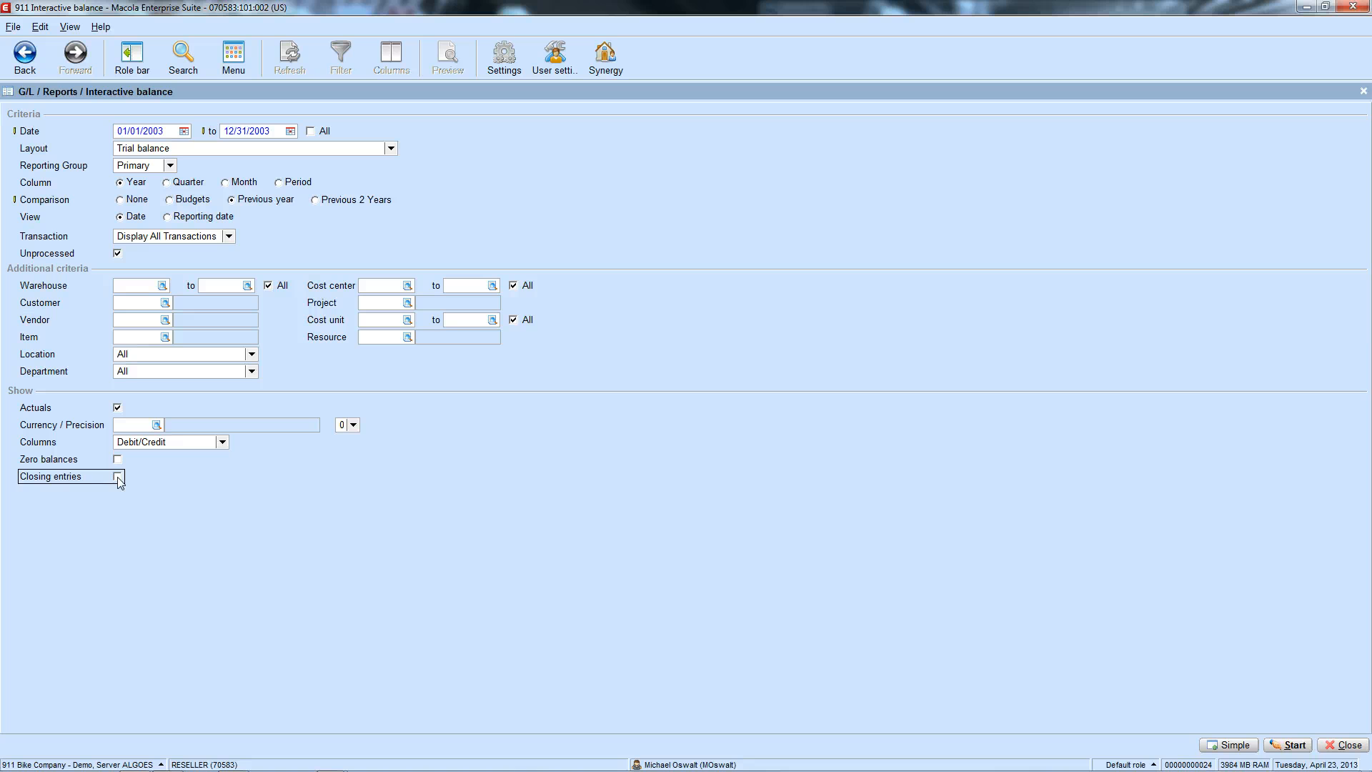
- Generate the yearly trial balance report and check its available Scale and Comparison options
{"action": "left_click", "coordinate": [1287, 745]}
{"action": "left_click", "coordinate": [1286, 745]}
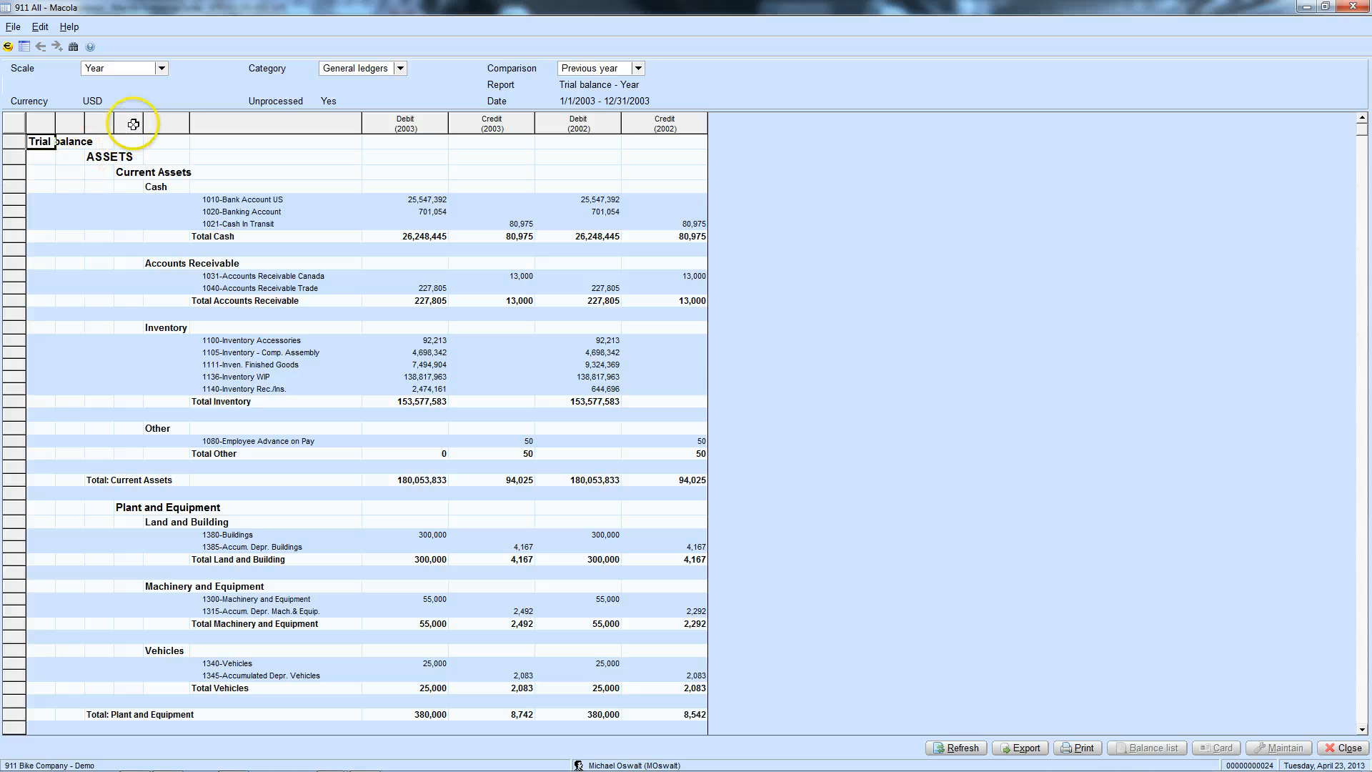
{"action": "left_click", "coordinate": [111, 68]}
{"action": "left_click", "coordinate": [111, 68]}
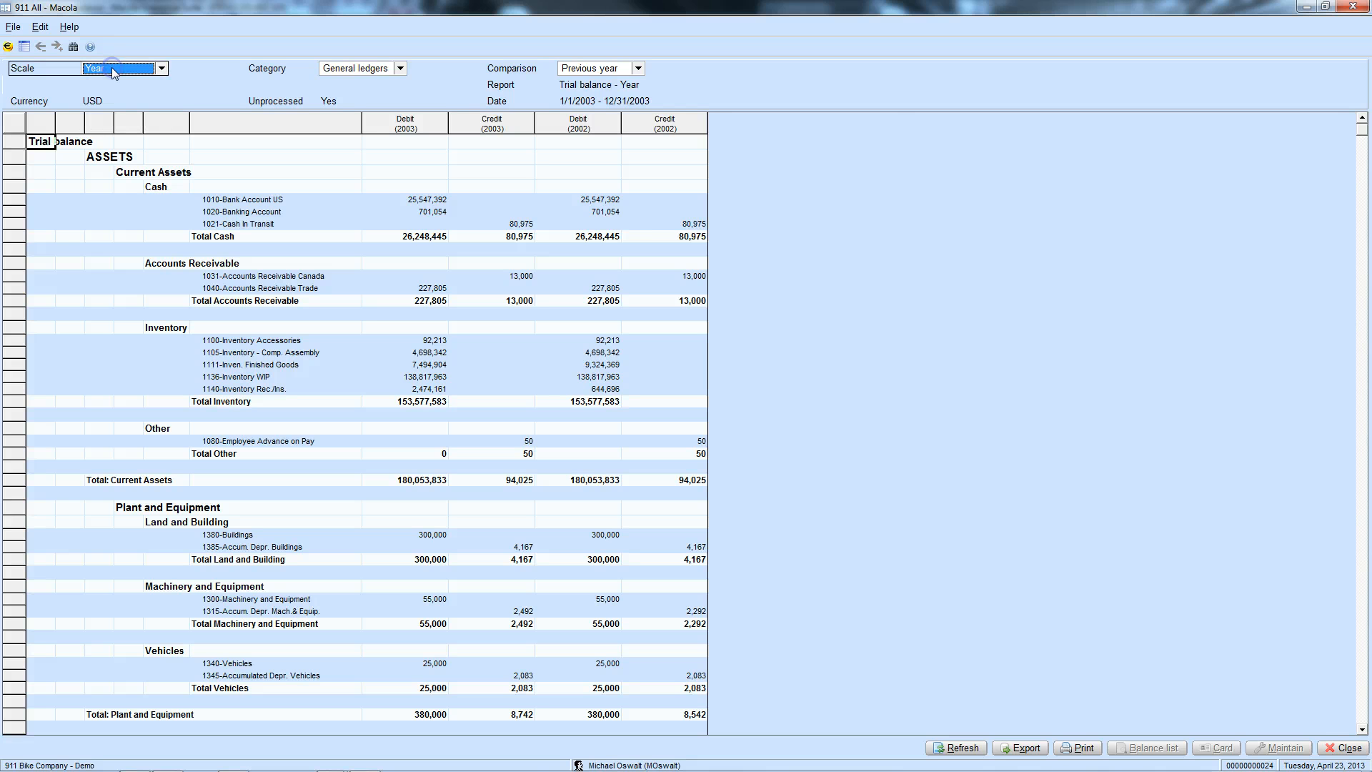
{"action": "left_click", "coordinate": [598, 68]}
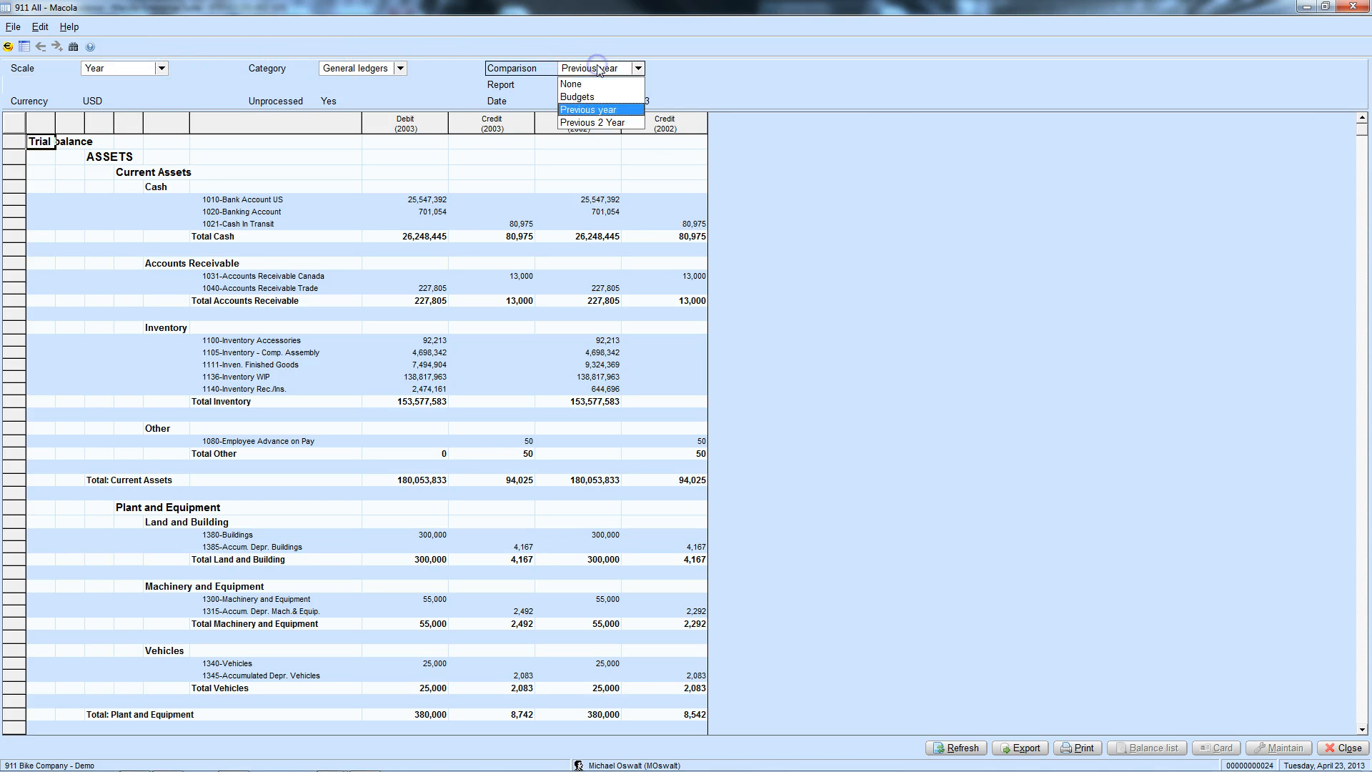
{"action": "left_click", "coordinate": [598, 68]}
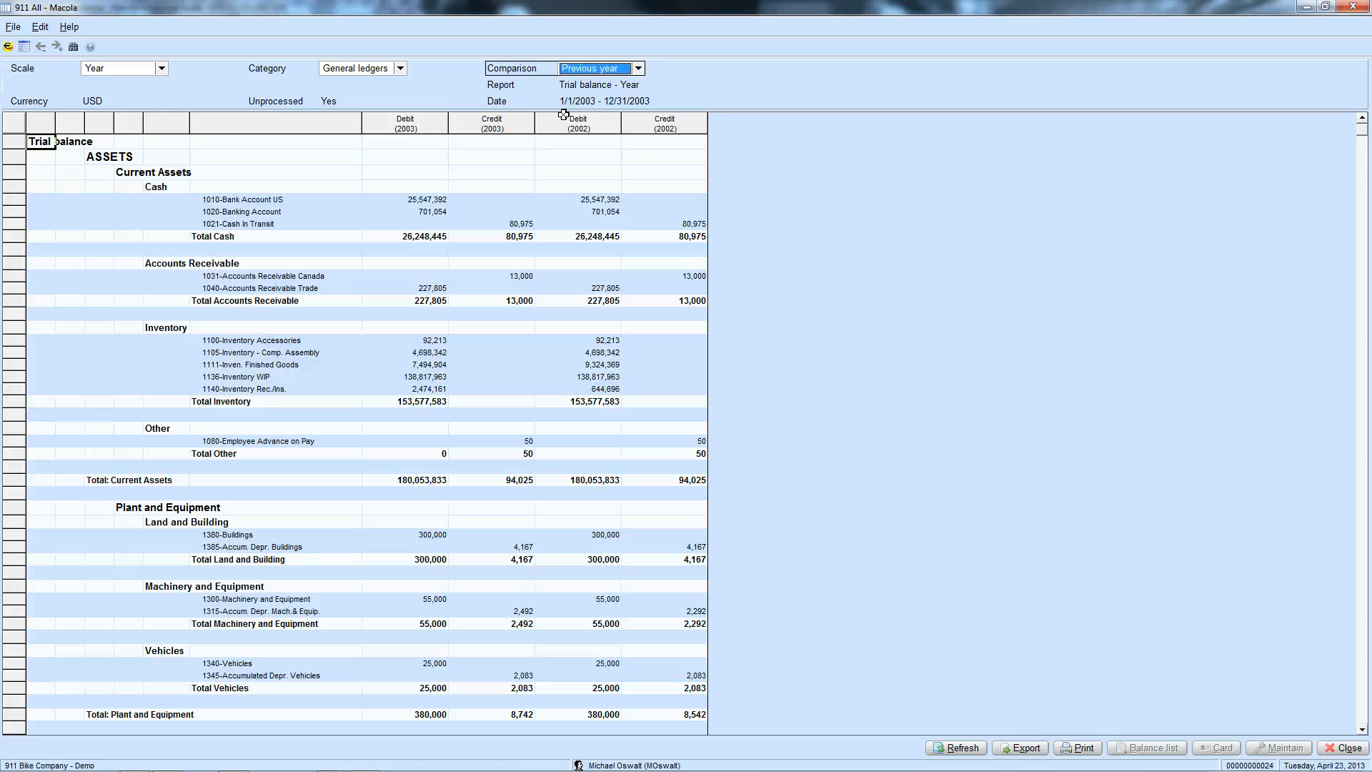
- Define the report columns manually with only Balance for the current and previous year, and return to the report window
{"action": "left_click", "coordinate": [24, 47]}
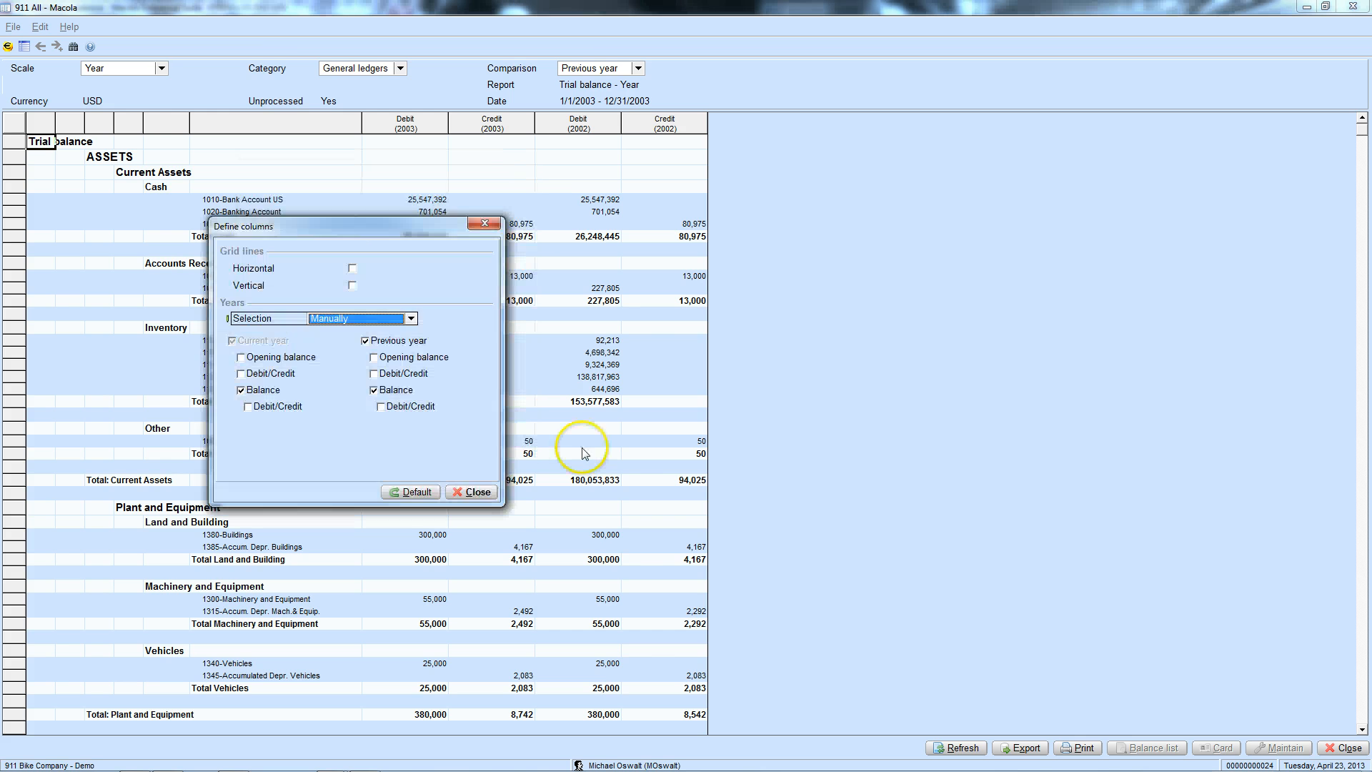
{"action": "left_click", "coordinate": [472, 492]}
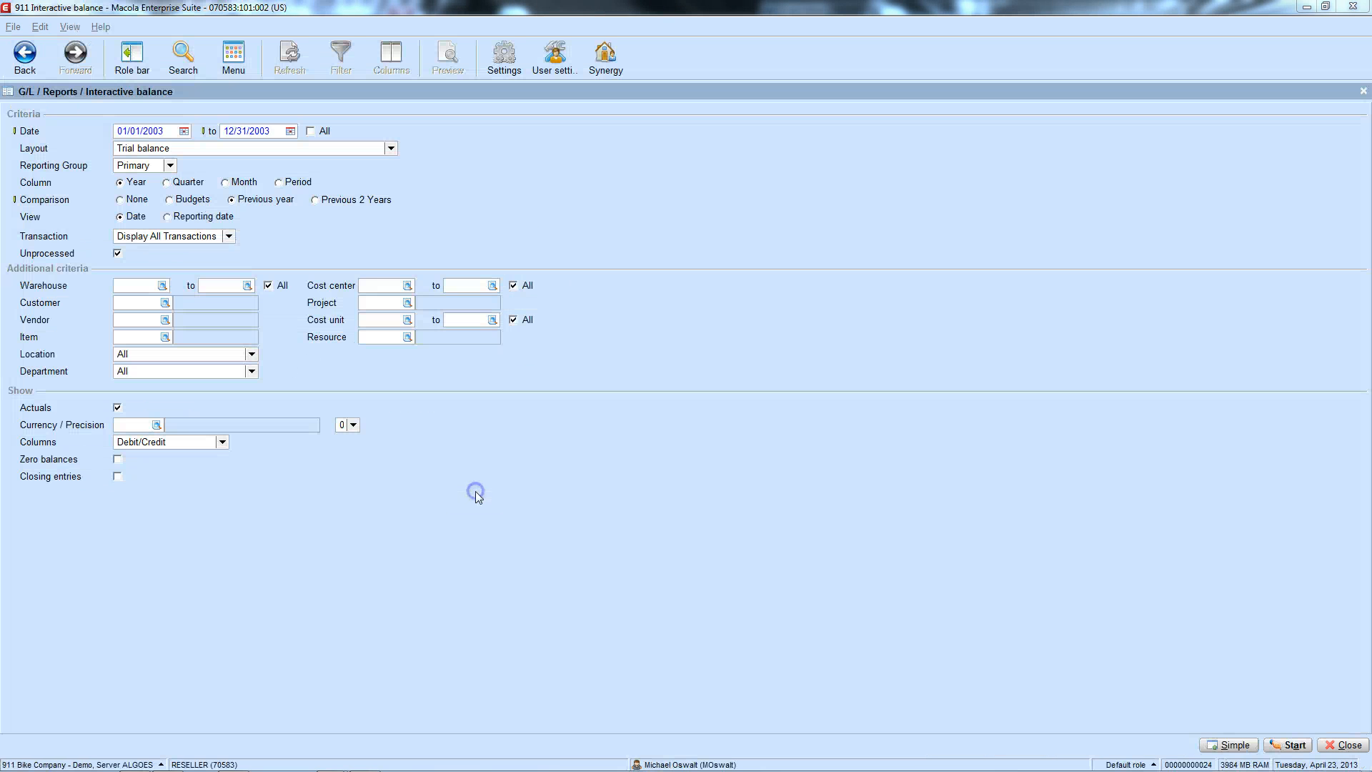
{"action": "mouse_move", "coordinate": [506, 770]}
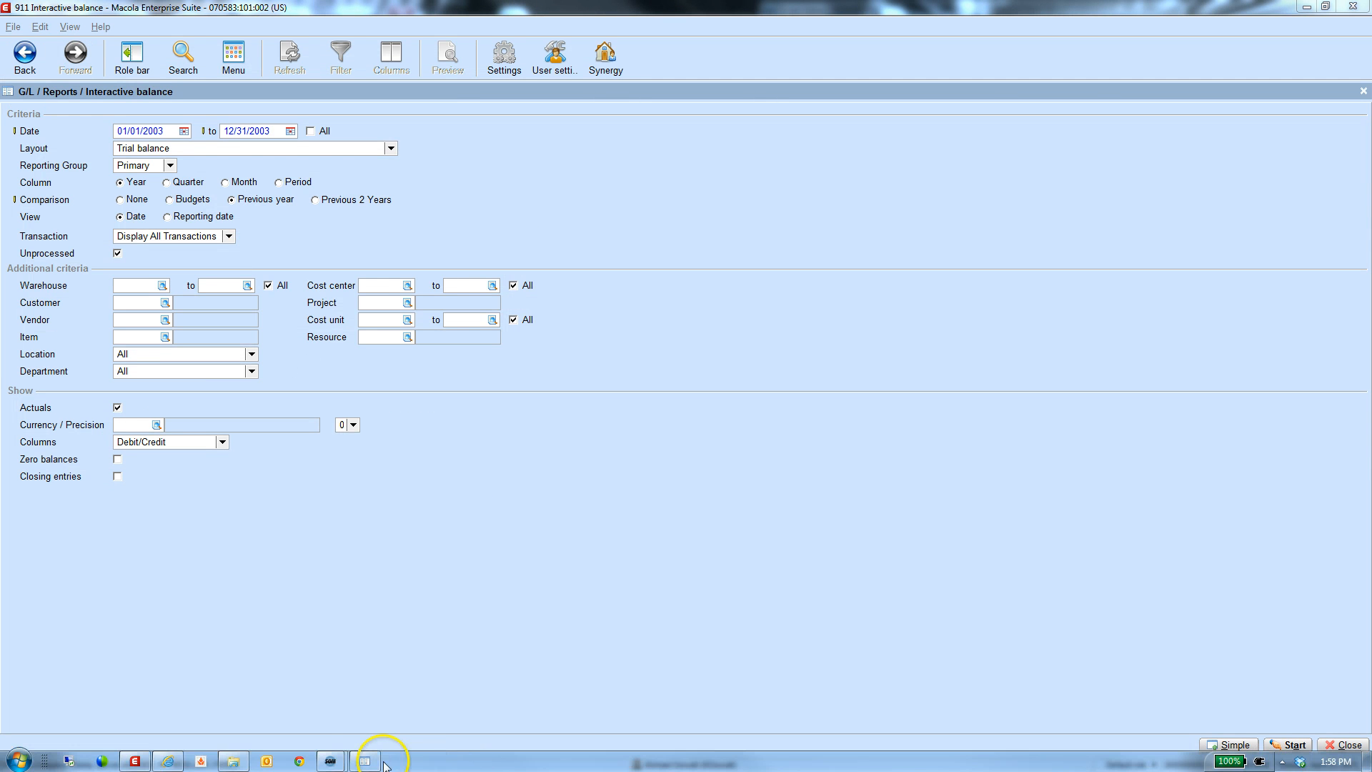
{"action": "left_click", "coordinate": [357, 761]}
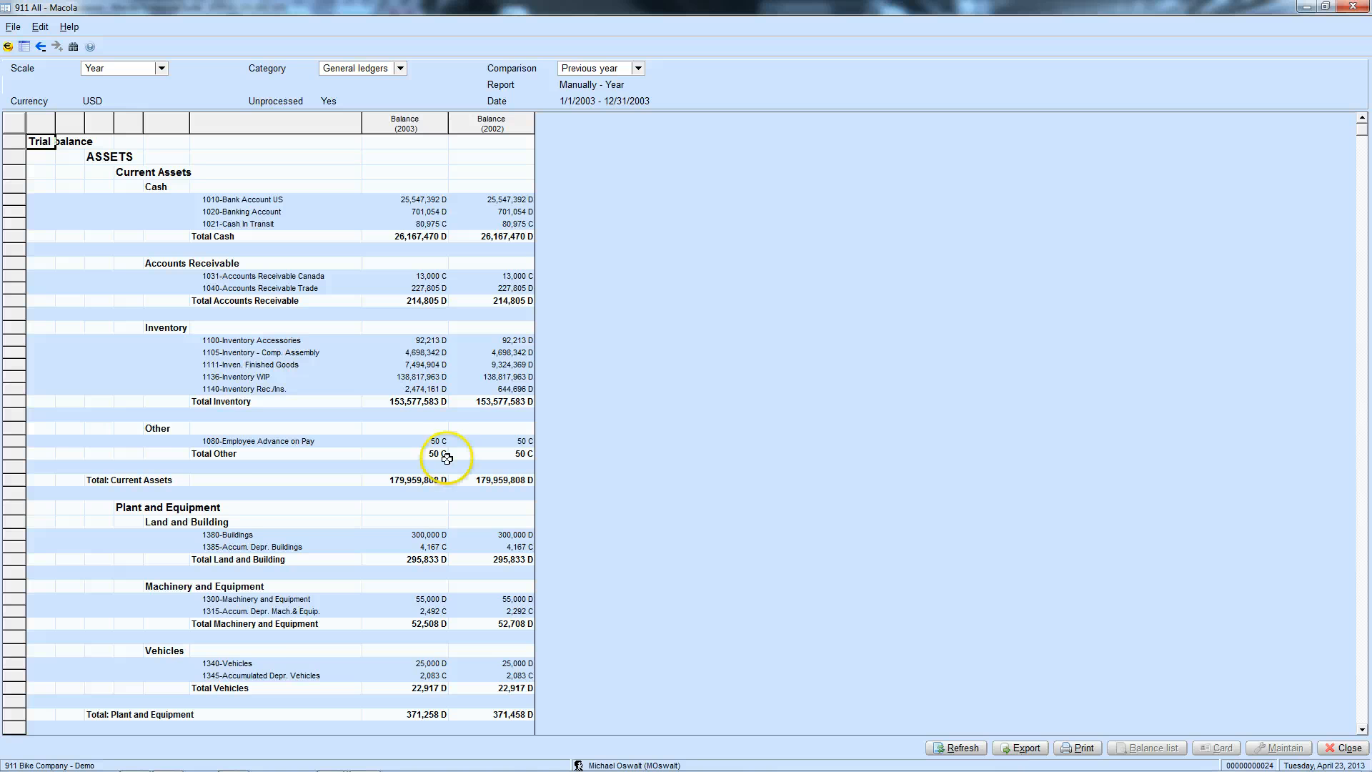
- Drill down from the 2002 Sales Adventure Bikes balance under Bike Sales to its general ledger card
{"action": "scroll", "coordinate": [447, 458], "scroll_direction": "down", "scroll_amount": 13}
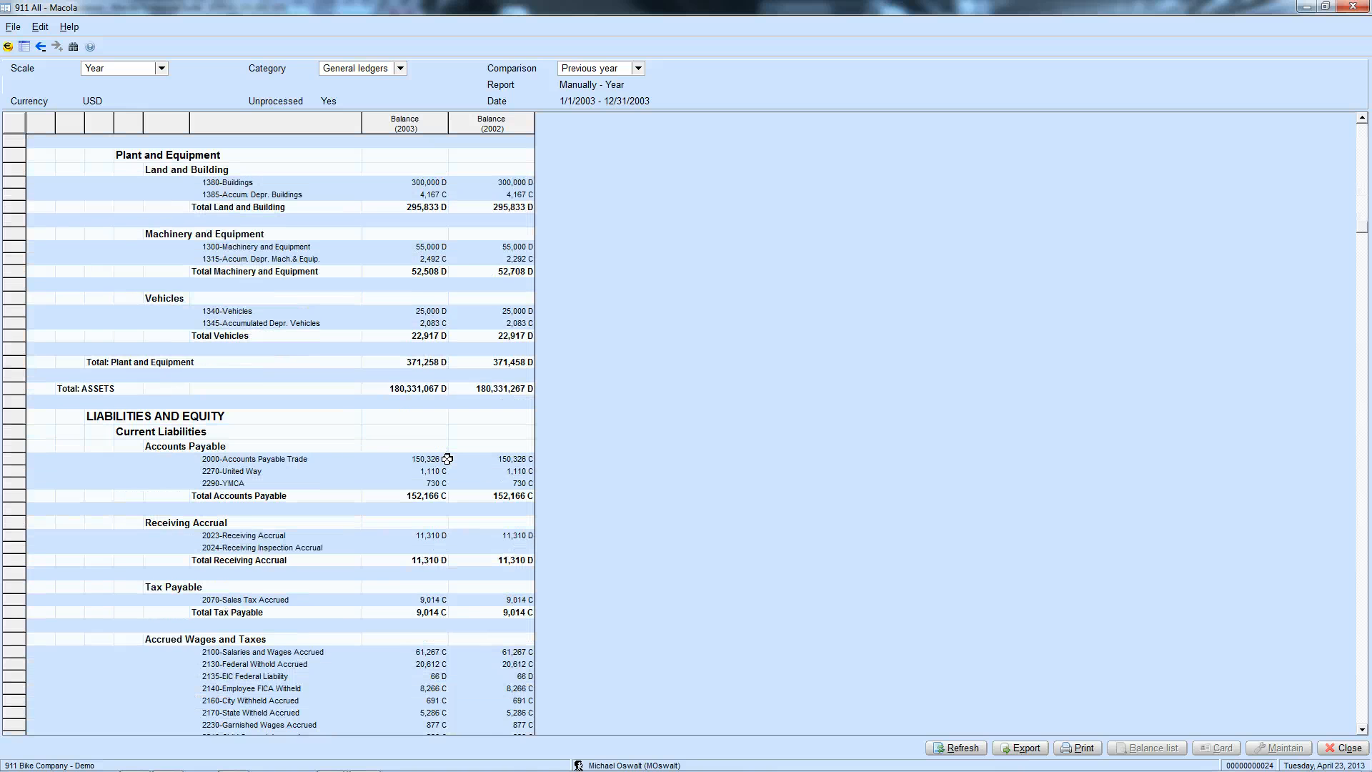
{"action": "scroll", "coordinate": [446, 458], "scroll_direction": "down", "scroll_amount": 20}
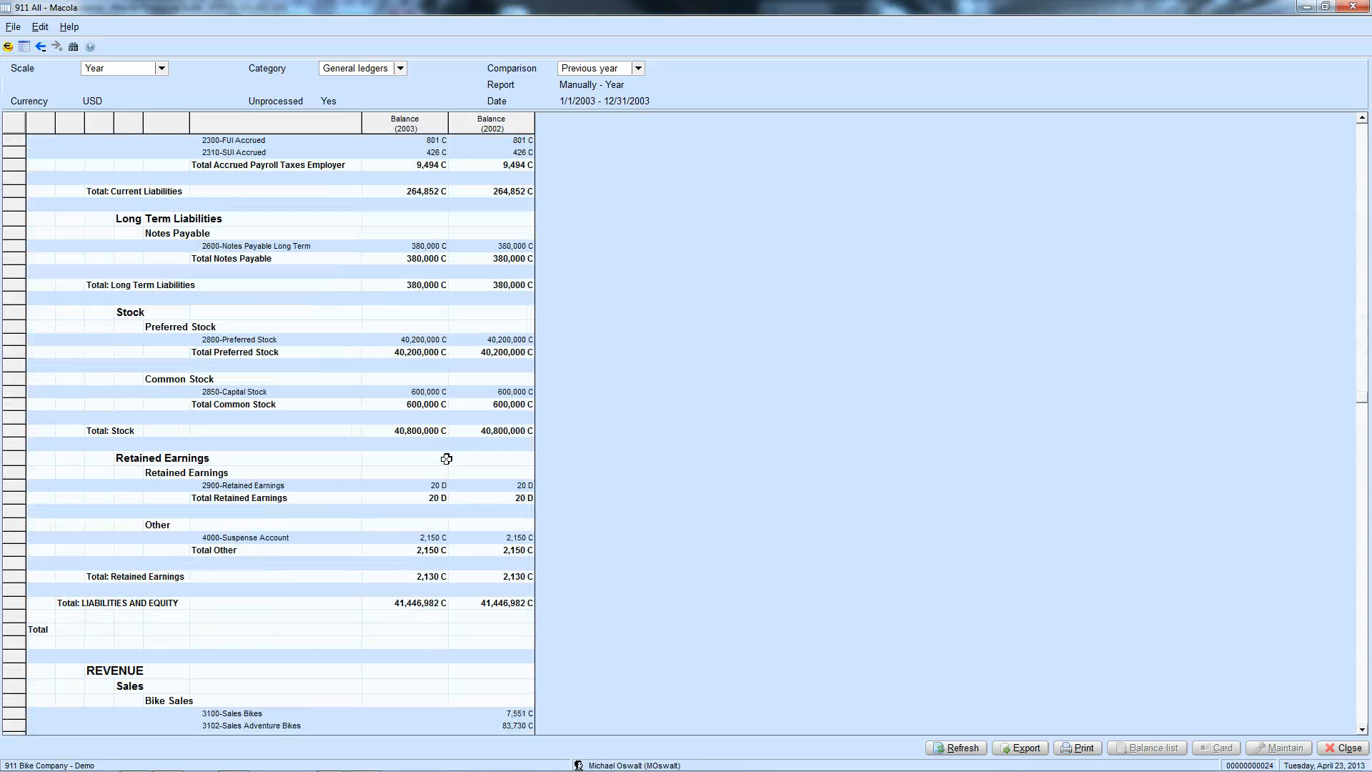
{"action": "scroll", "coordinate": [447, 458], "scroll_direction": "down", "scroll_amount": 15}
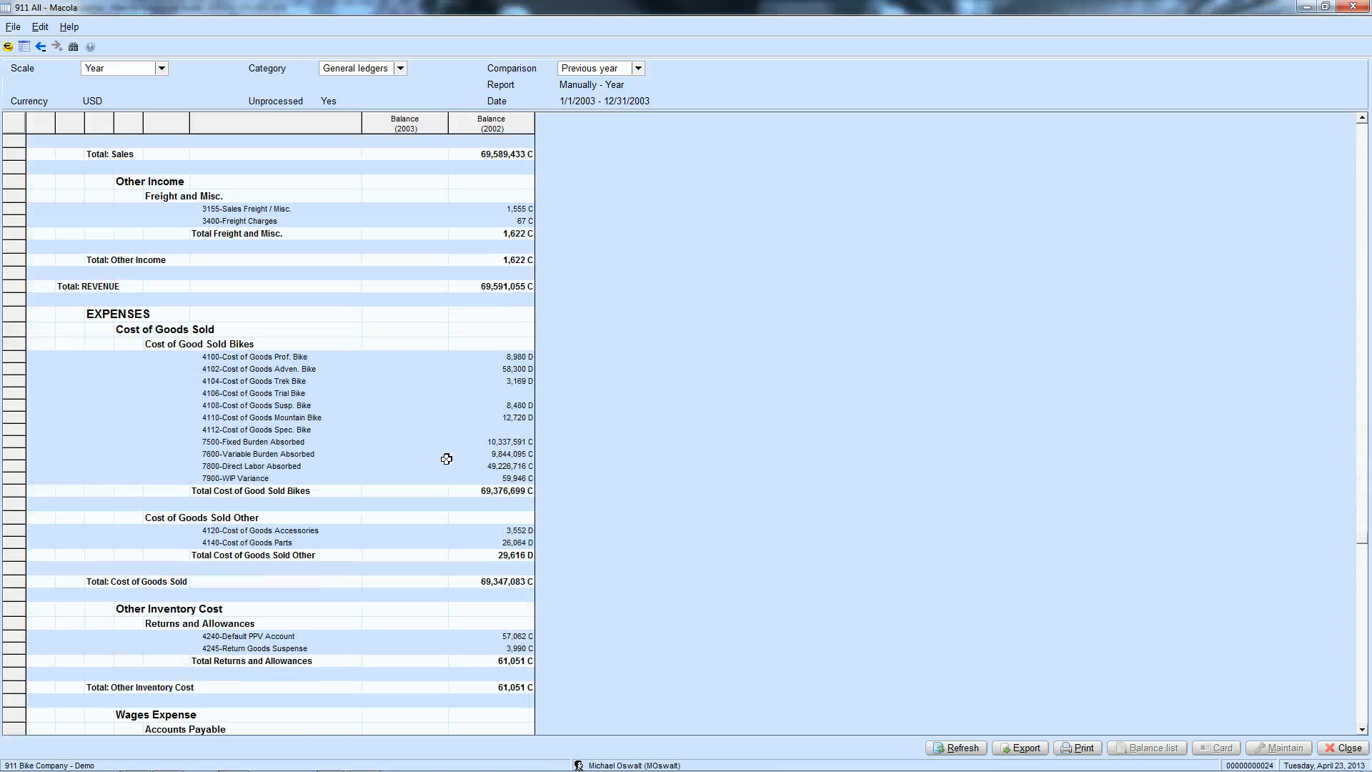
{"action": "scroll", "coordinate": [446, 458], "scroll_direction": "up", "scroll_amount": 8}
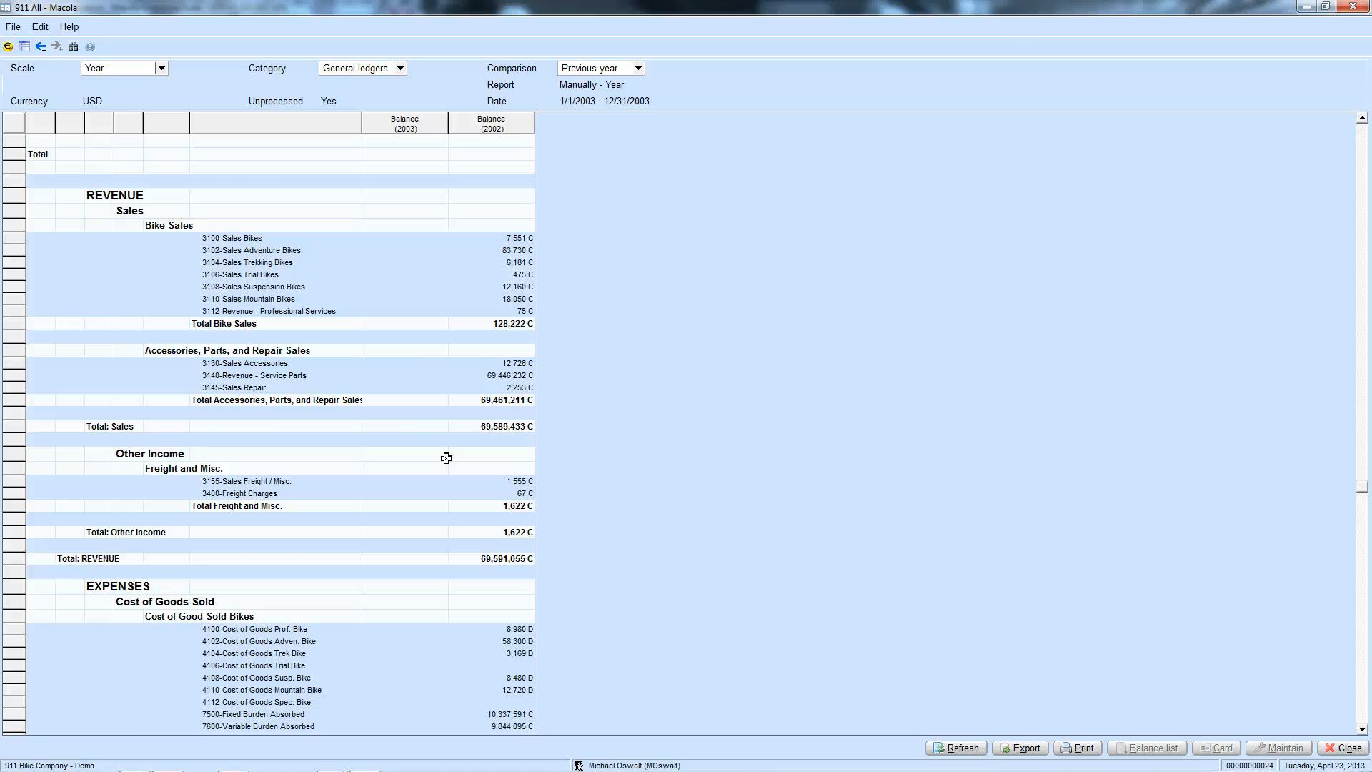
{"action": "scroll", "coordinate": [447, 458], "scroll_direction": "up", "scroll_amount": 8}
{"action": "left_click", "coordinate": [386, 426]}
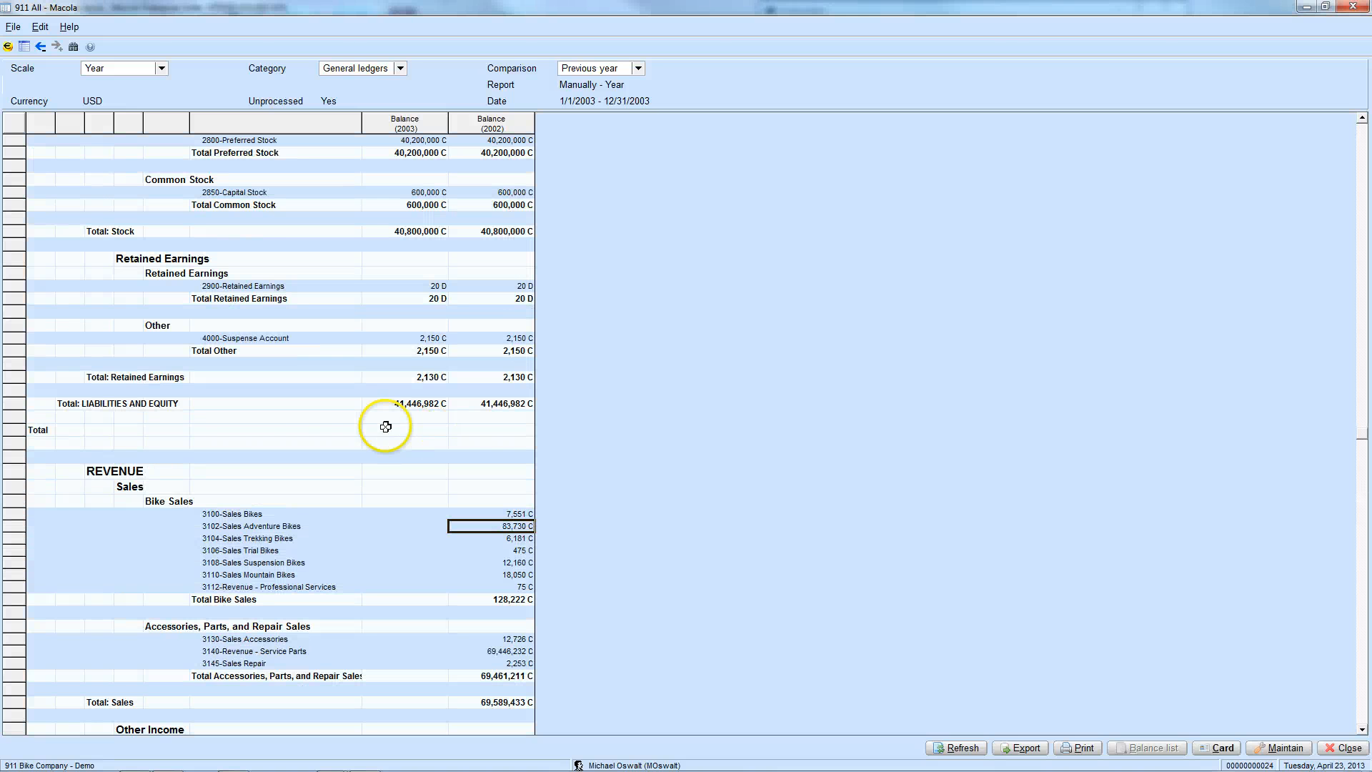
{"action": "double_click", "coordinate": [518, 525]}
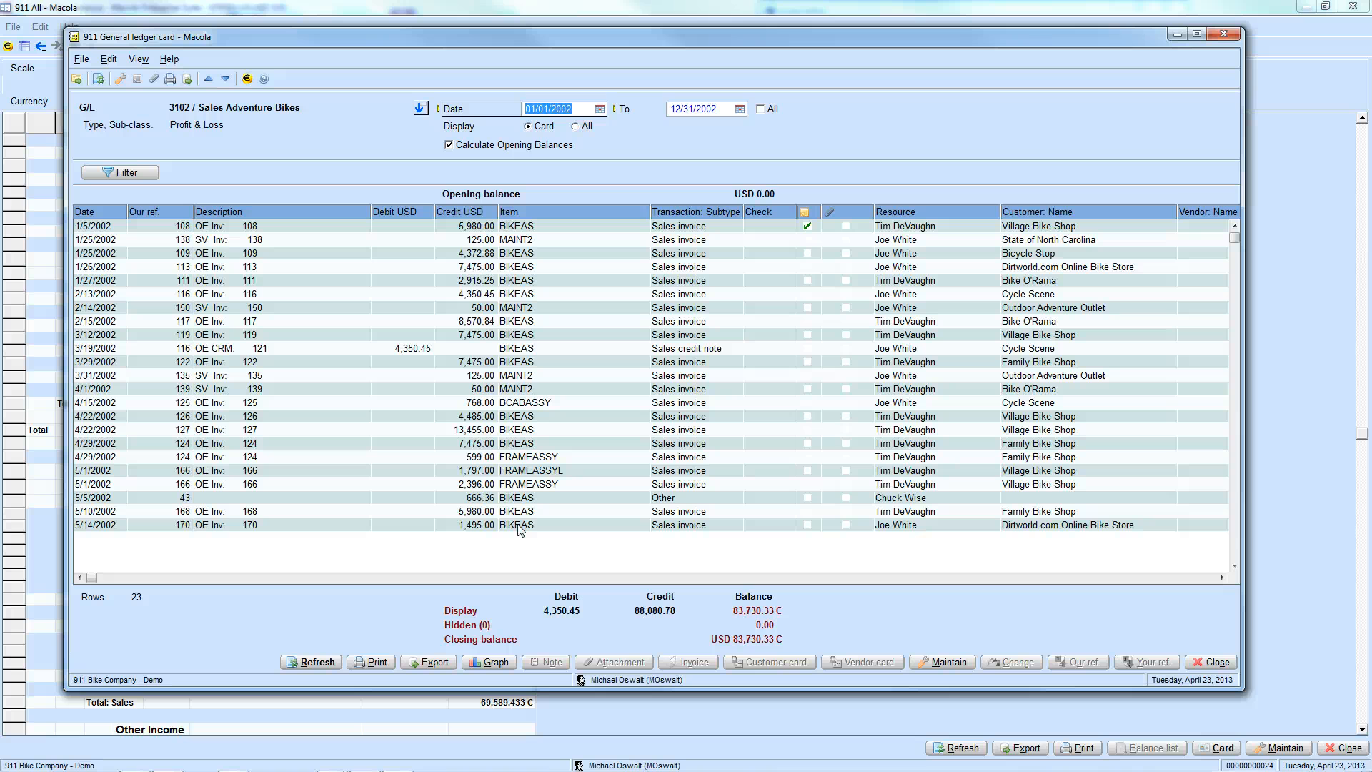
{"action": "left_click", "coordinate": [480, 533]}
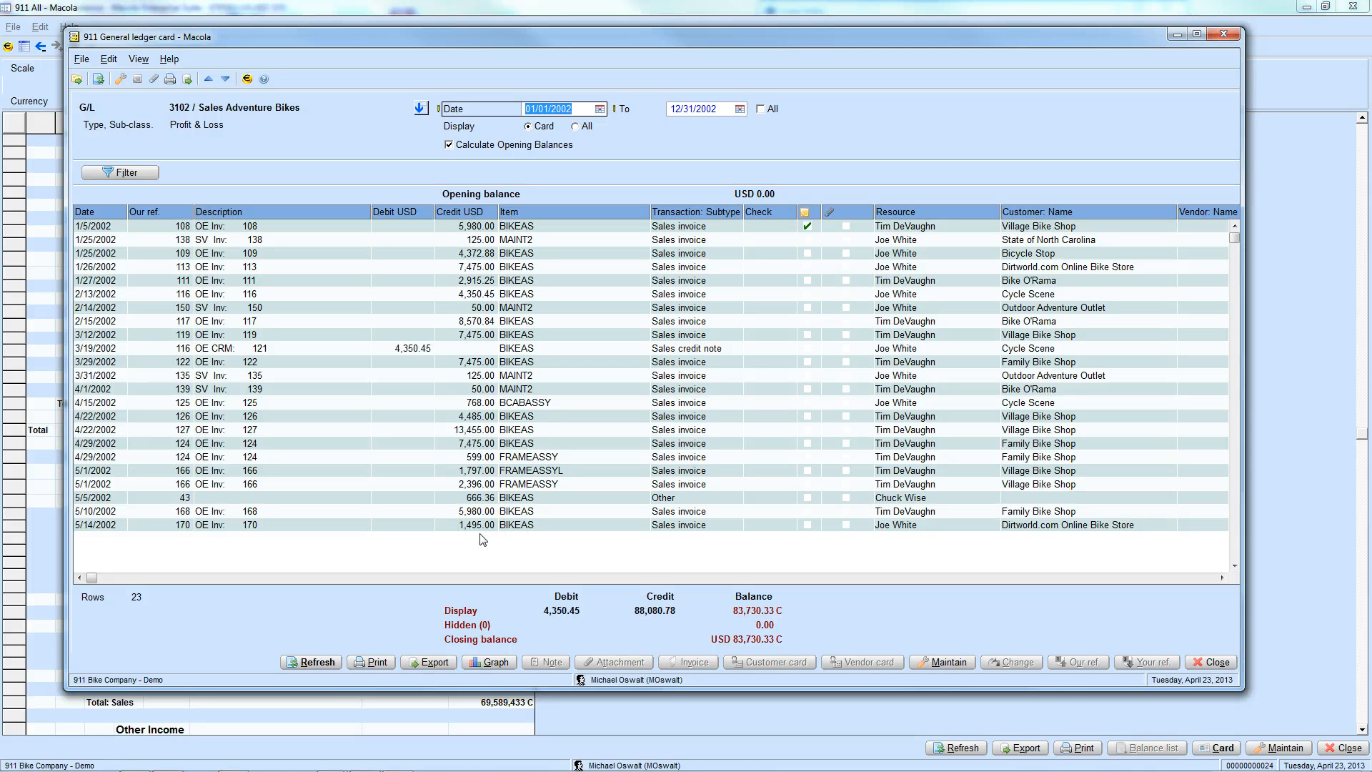